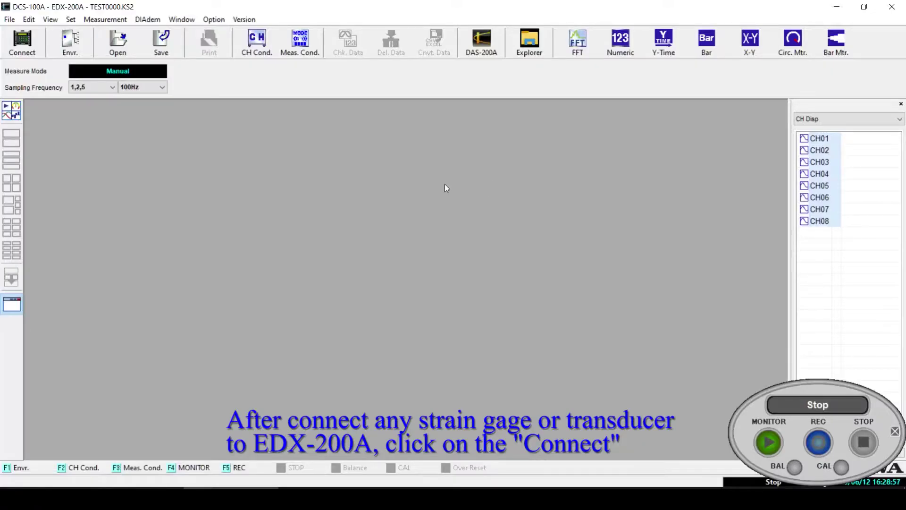
Connect to the EDX-200A unit and load its device configuration
left_click(29, 43)
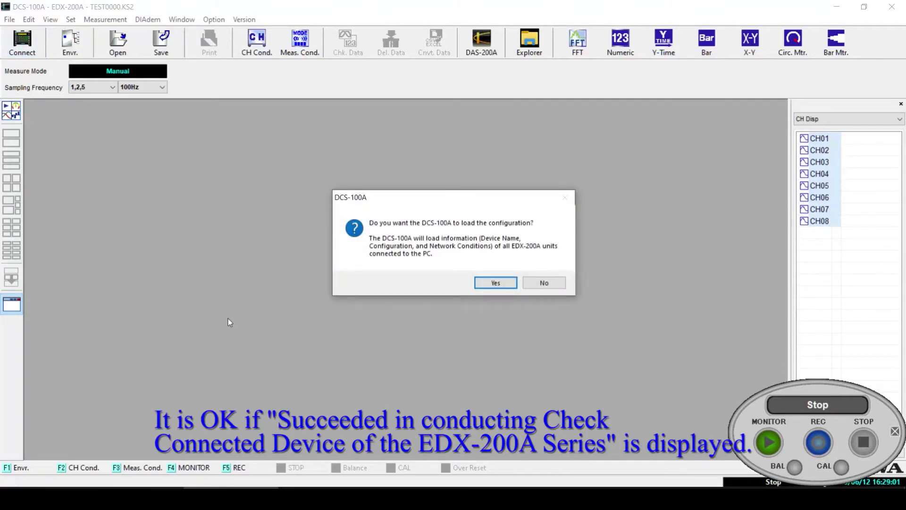
left_click(495, 283)
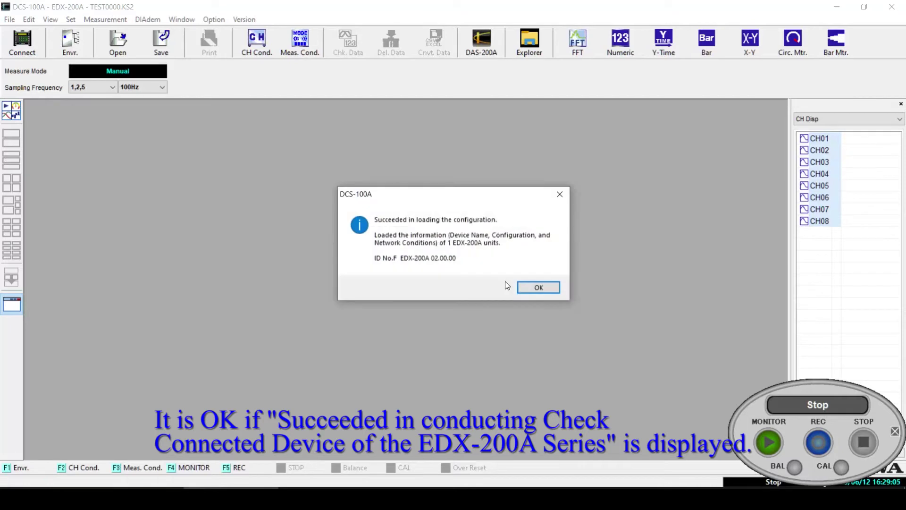
left_click(536, 289)
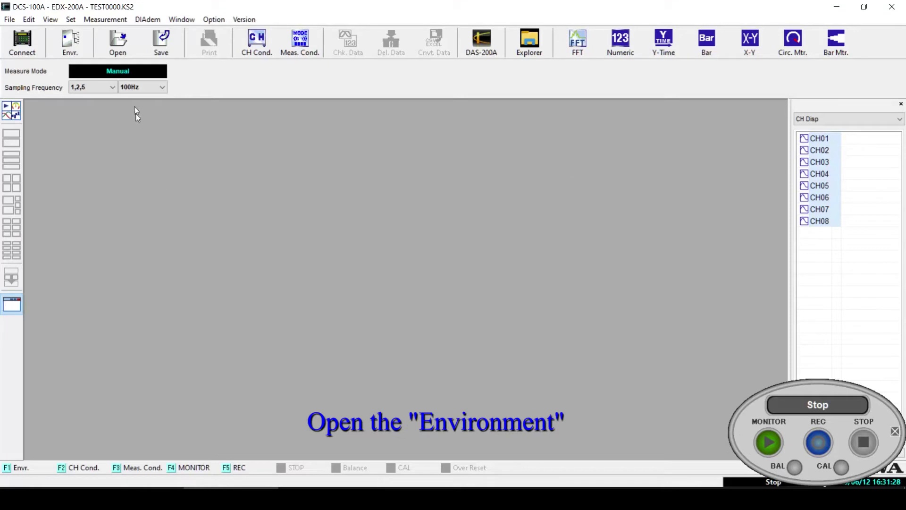
Set the data save folder to "PC data file folder" in the environment settings
left_click(77, 48)
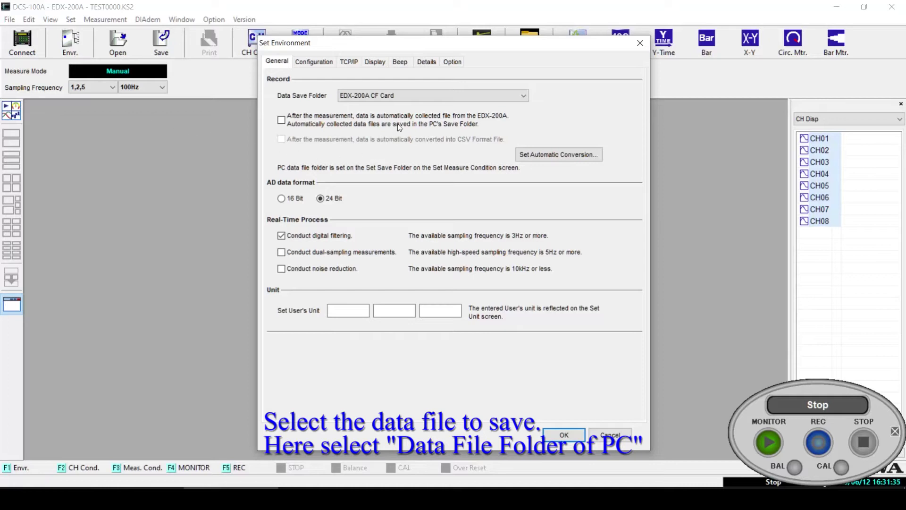
left_click(412, 99)
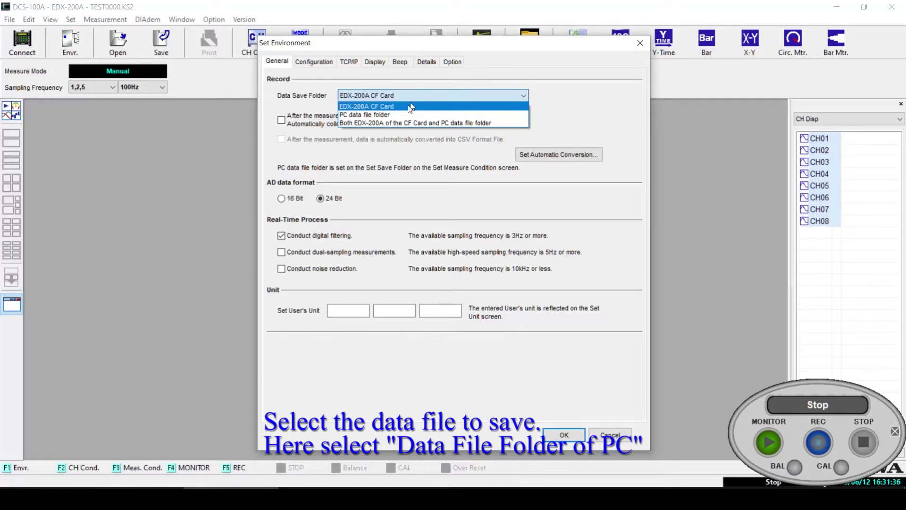
left_click(404, 112)
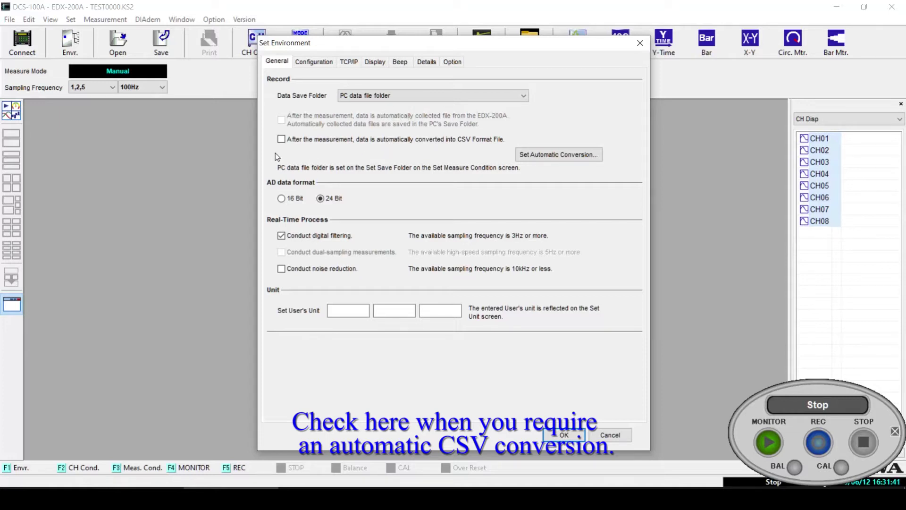
left_click(561, 435)
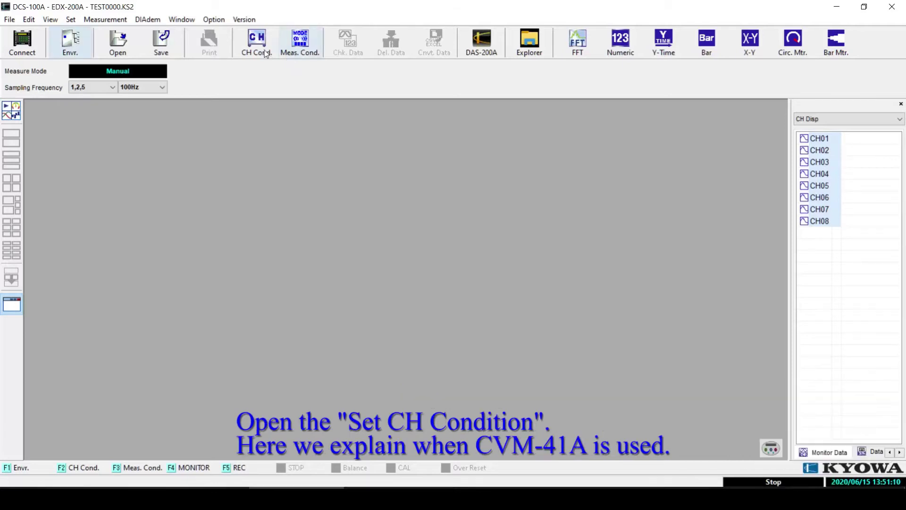
In the channel conditions, turn measurement off for channel 02 and copy that setting to channels 03 to 08, keeping channel 01 on
left_click(263, 48)
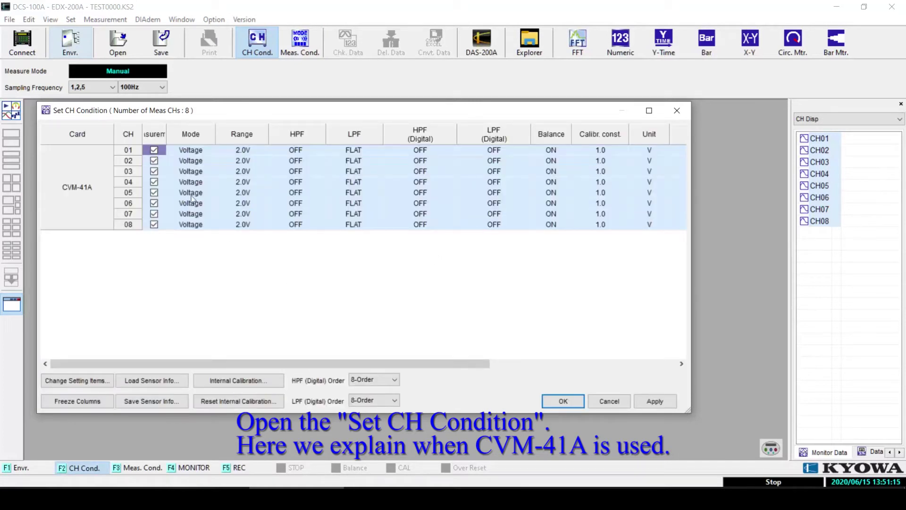
left_click(156, 151)
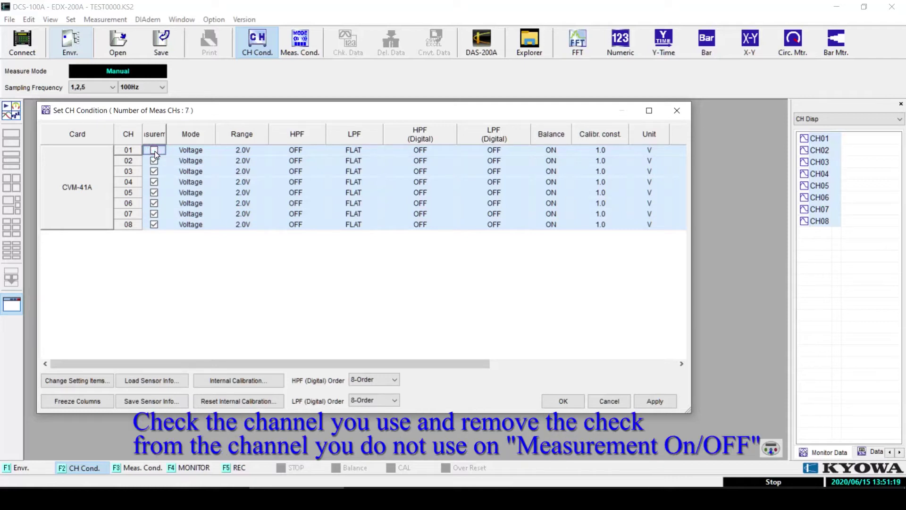
left_click(155, 151)
left_click(154, 161)
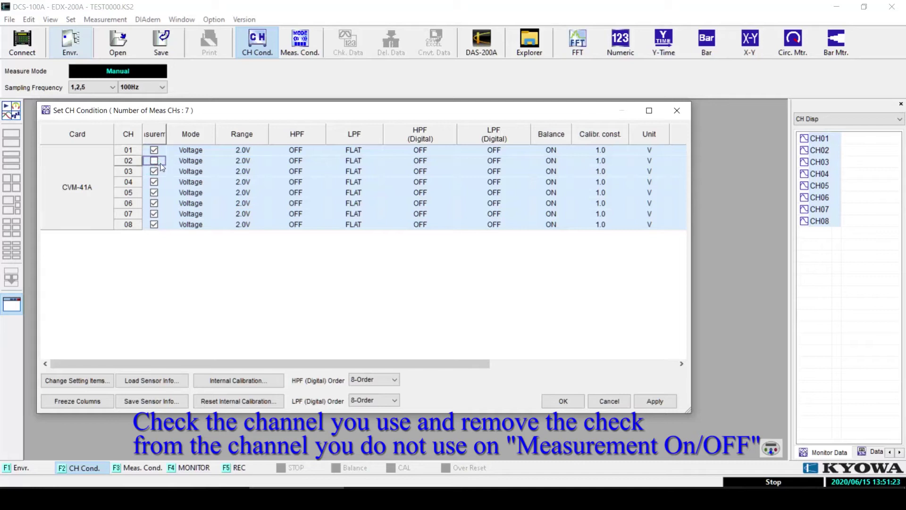
right_click(161, 162)
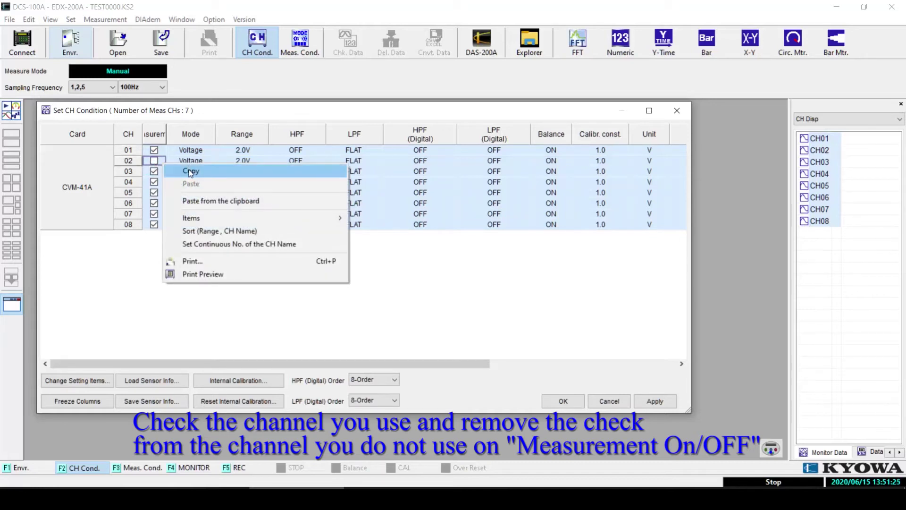
left_click(189, 170)
left_click(161, 174)
left_click_drag(160, 174, 159, 222)
right_click(161, 230)
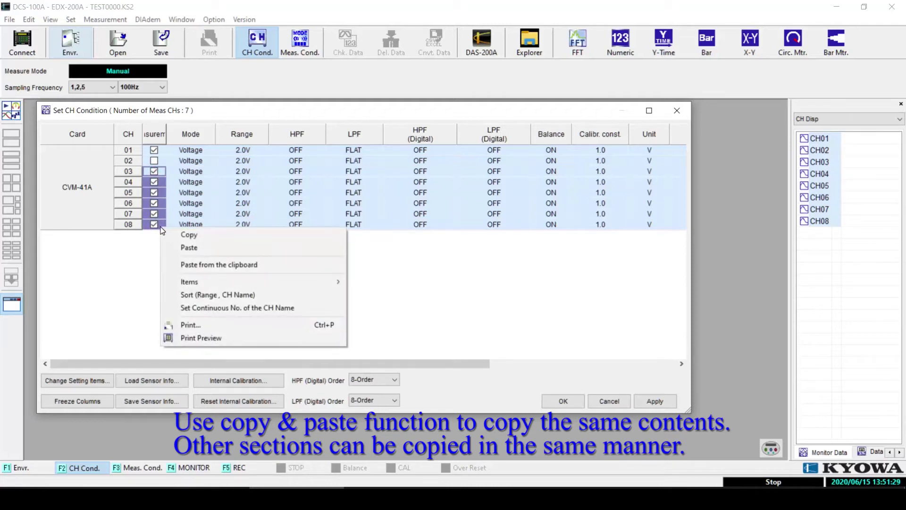
left_click(187, 247)
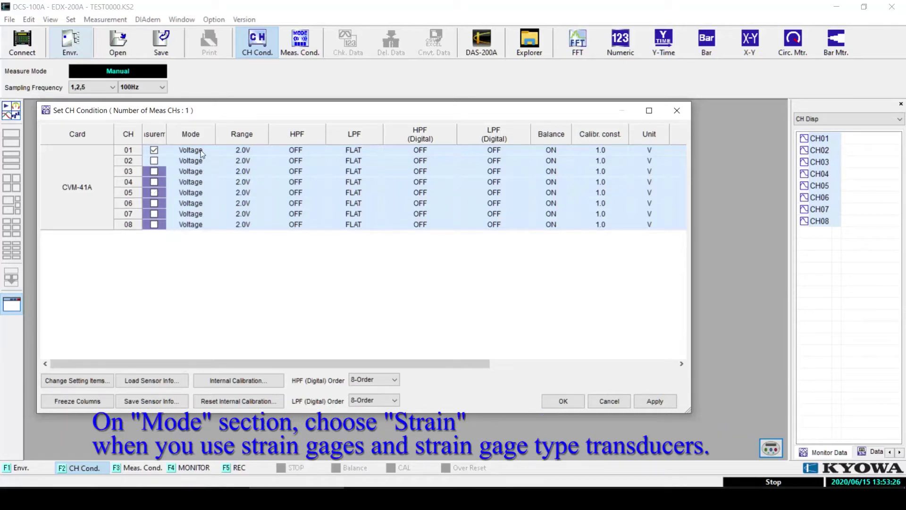
Set channel 01's mode to Strain(2V) and its range to 2kum/m
left_click(201, 150)
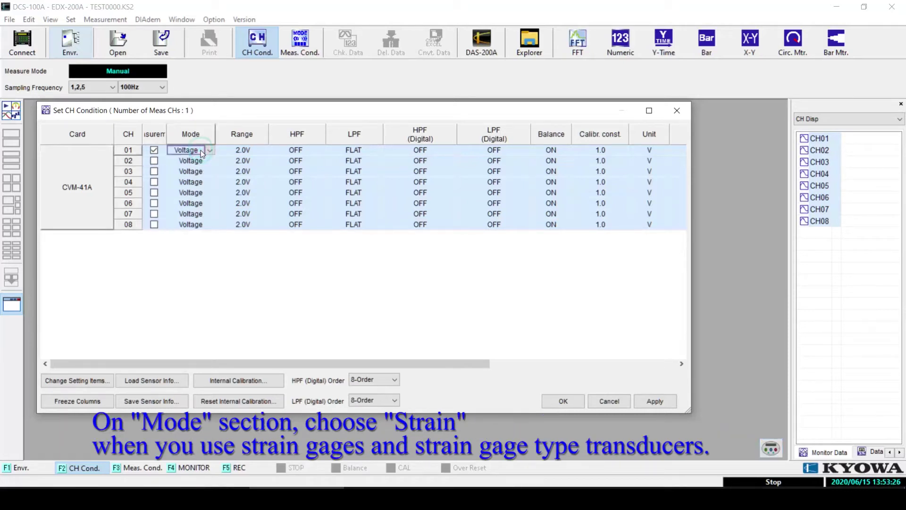
left_click(210, 150)
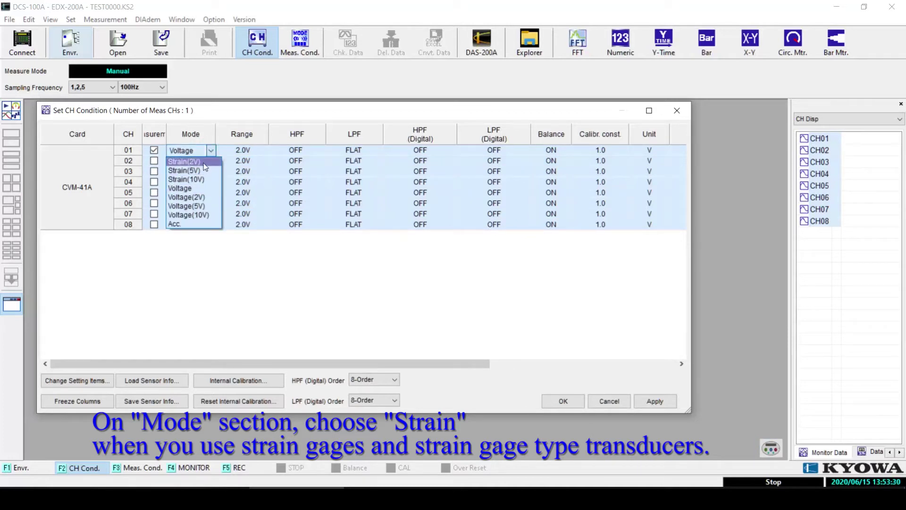
left_click(204, 162)
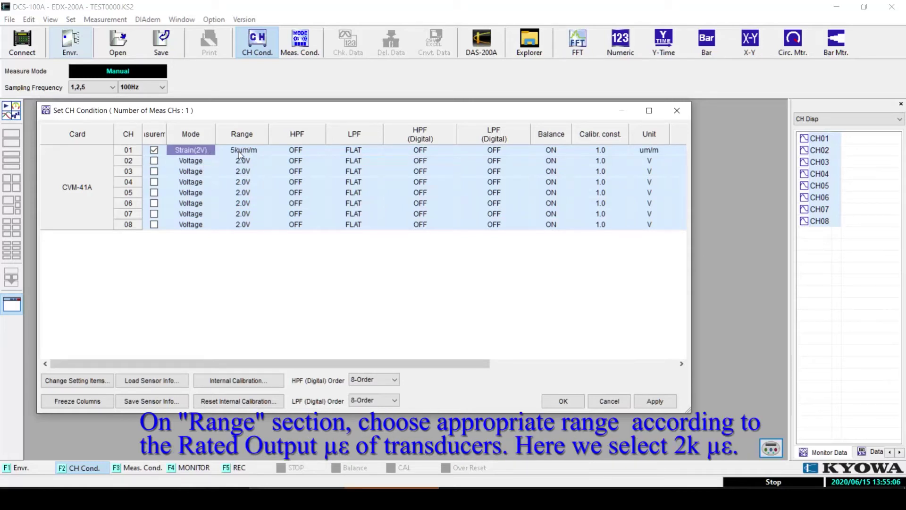
left_click(240, 154)
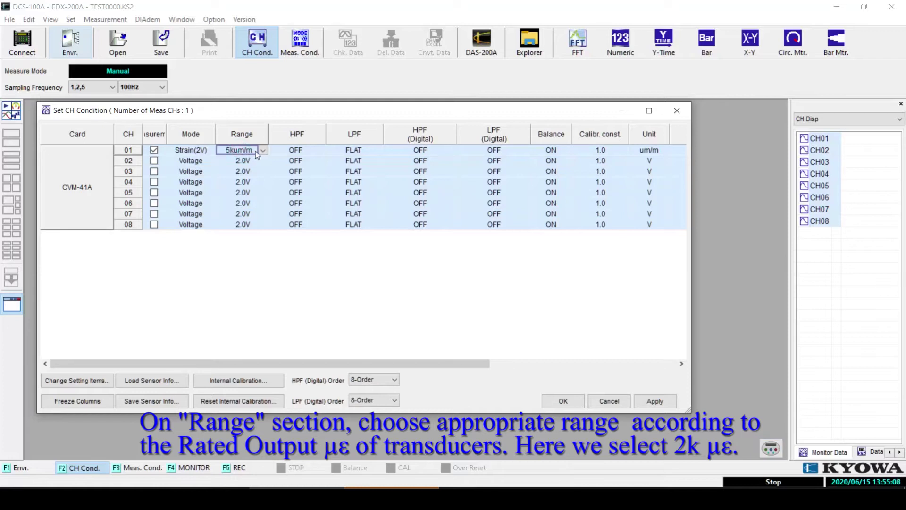
left_click(261, 151)
left_click(257, 160)
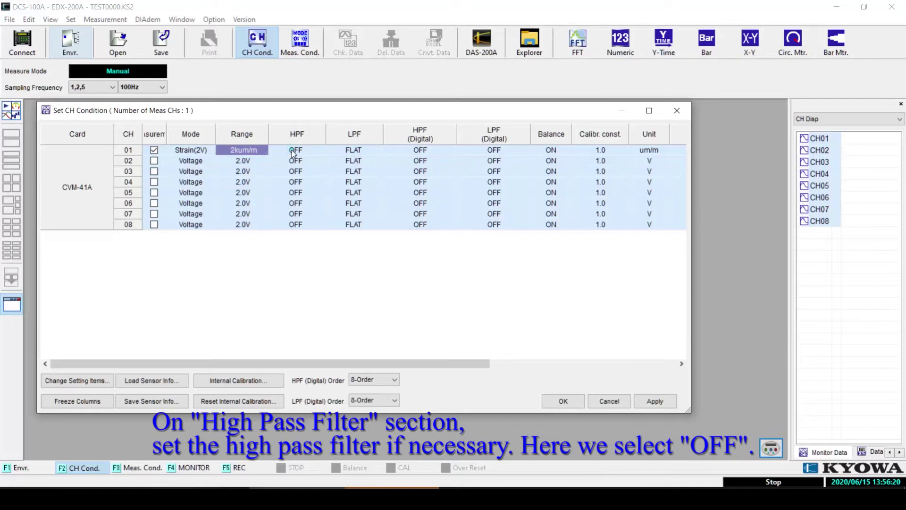
Set channel 01's high pass filter to OFF and its low pass filter to 100Hz
left_click(285, 150)
left_click(319, 151)
left_click(313, 161)
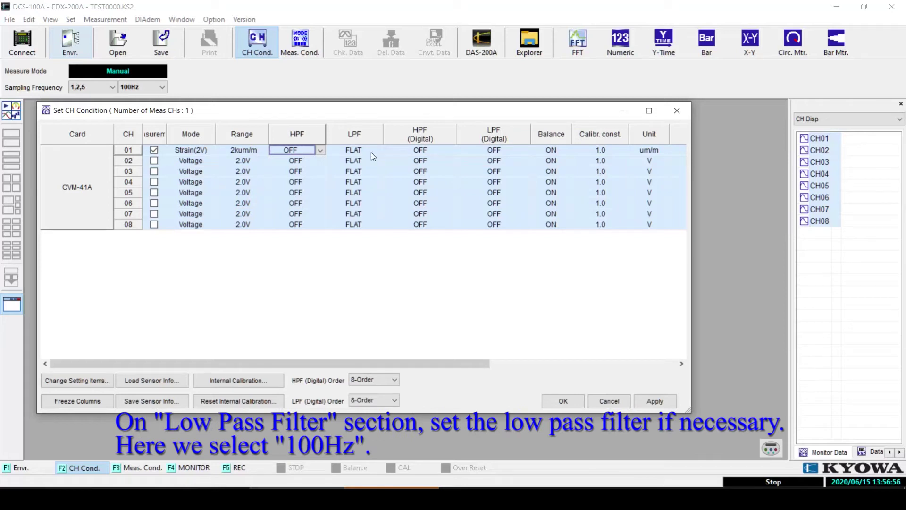
left_click(371, 152)
left_click(378, 151)
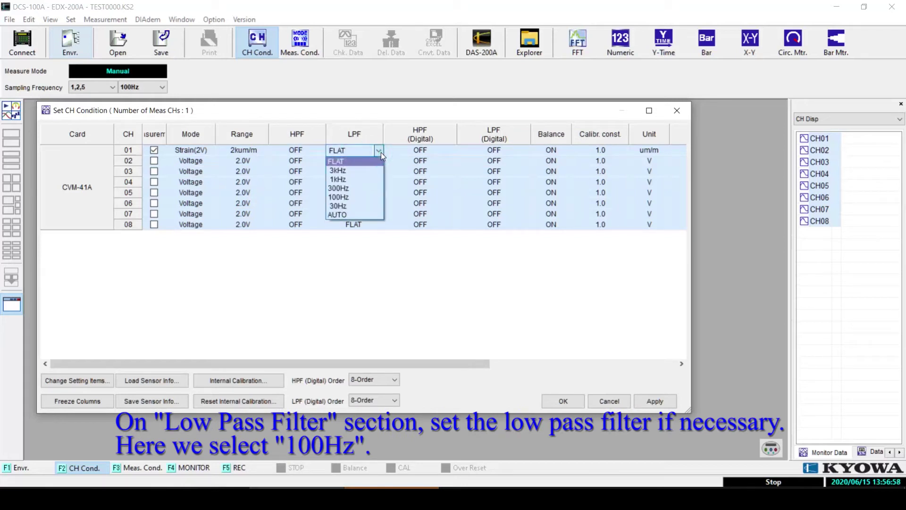
left_click(356, 197)
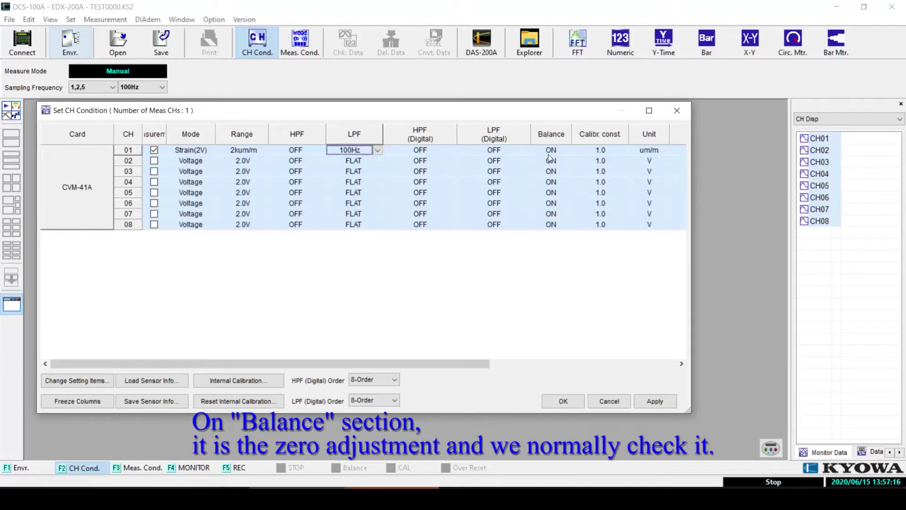
Set channel 01's balance to ON and its calibration constant to 2.258
left_click(564, 150)
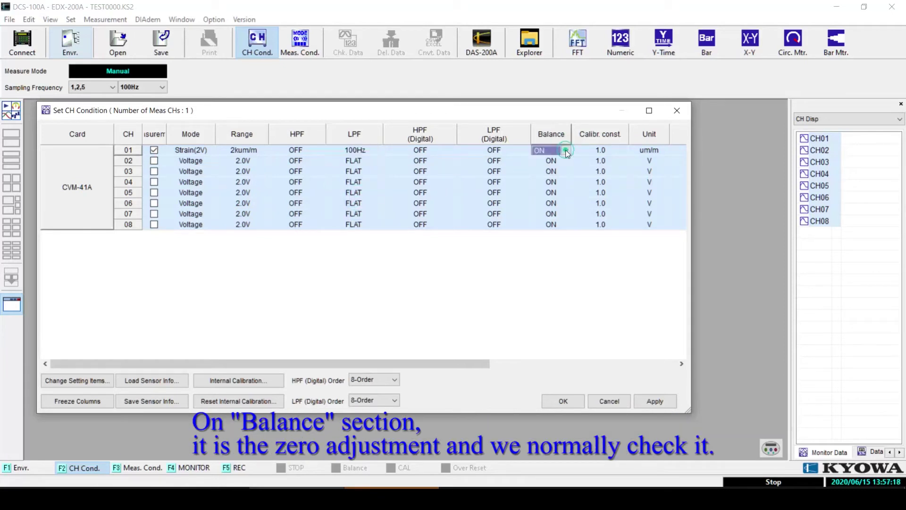
left_click(566, 150)
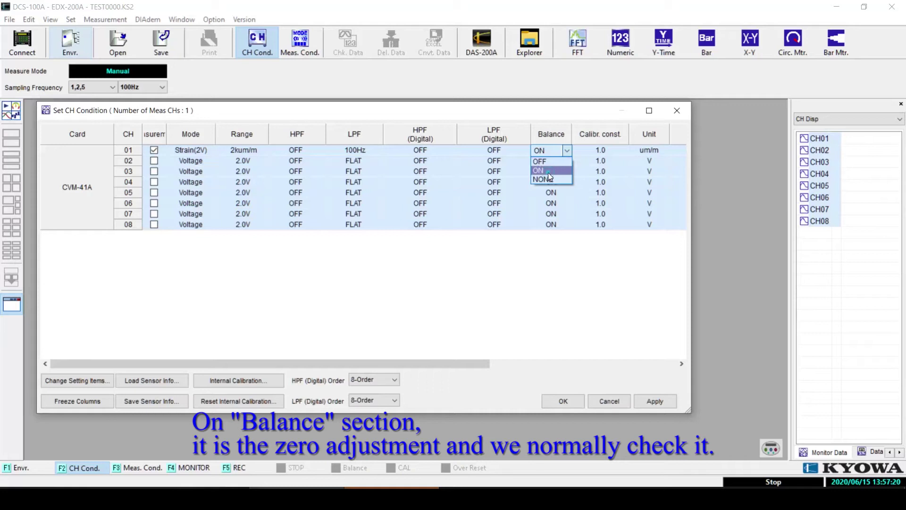
left_click(548, 171)
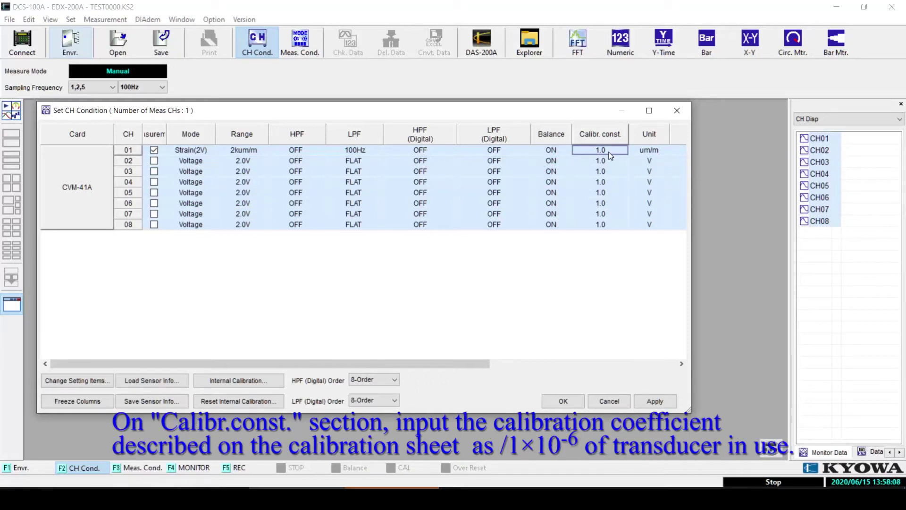
left_click(609, 152)
key("BackSpace")
type("2.258")
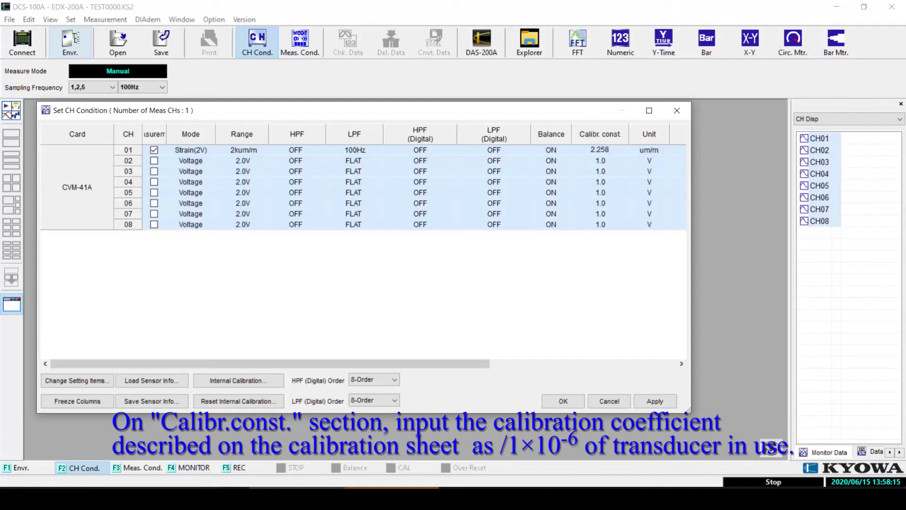
left_click(609, 152)
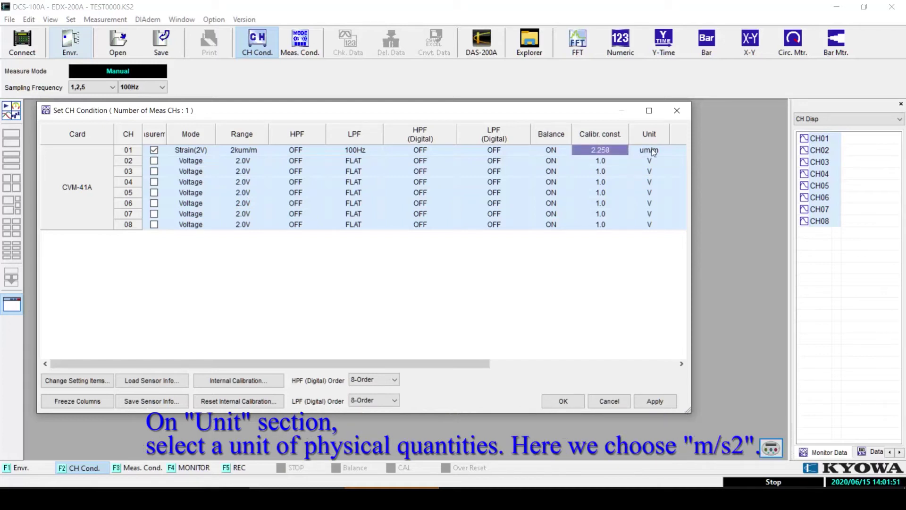
Set the physical unit of channel 01 to m/s2
left_click(651, 150)
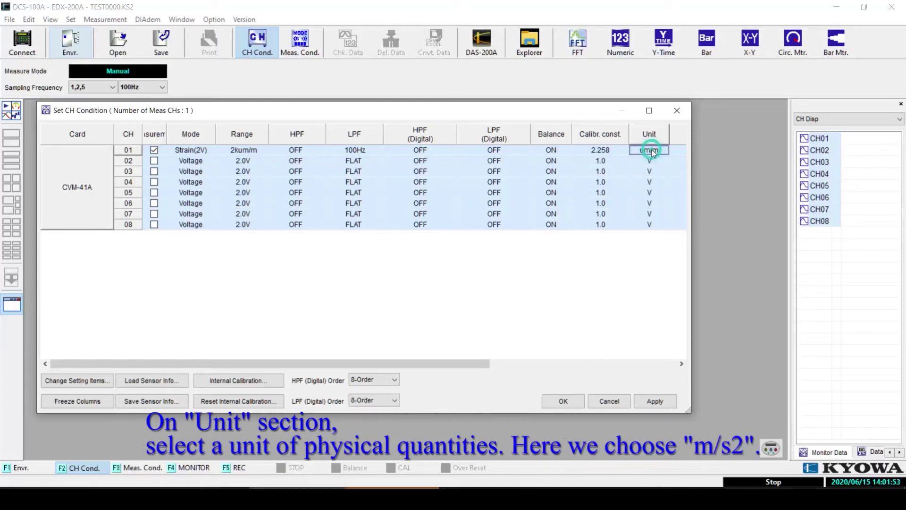
left_click(652, 150)
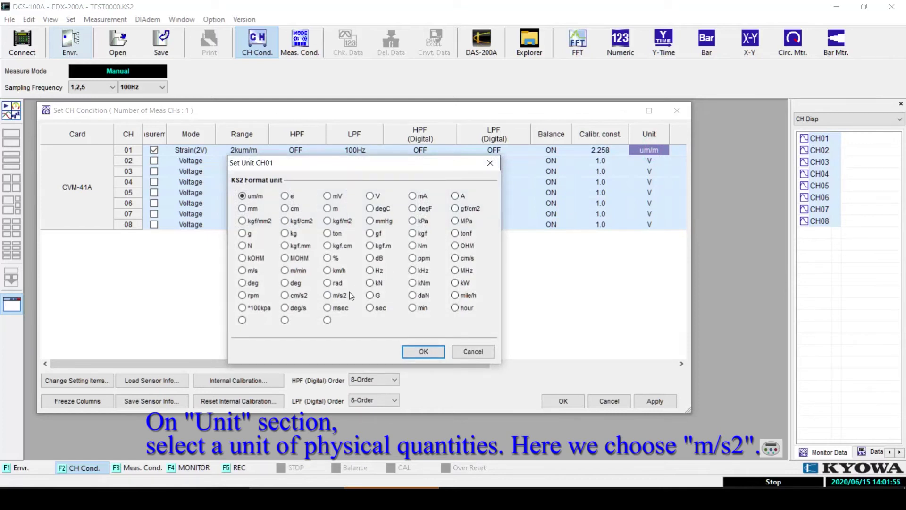
left_click(328, 294)
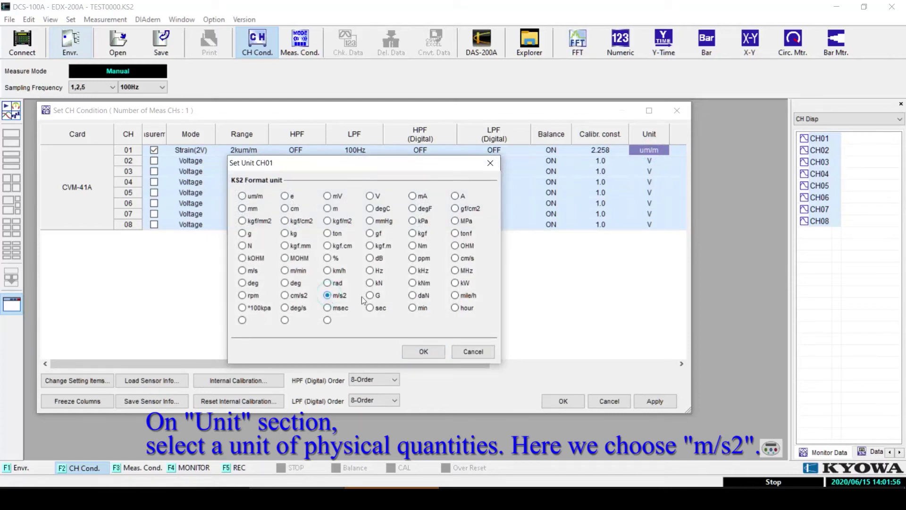
left_click(423, 352)
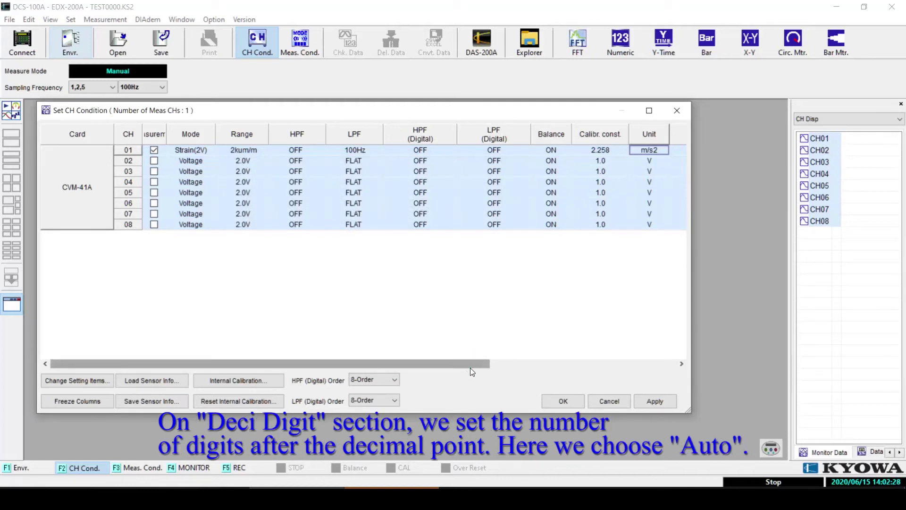
Set channel 01's decimal digits to Auto and name the channel "Accelerometer"
left_click_drag(470, 364, 658, 365)
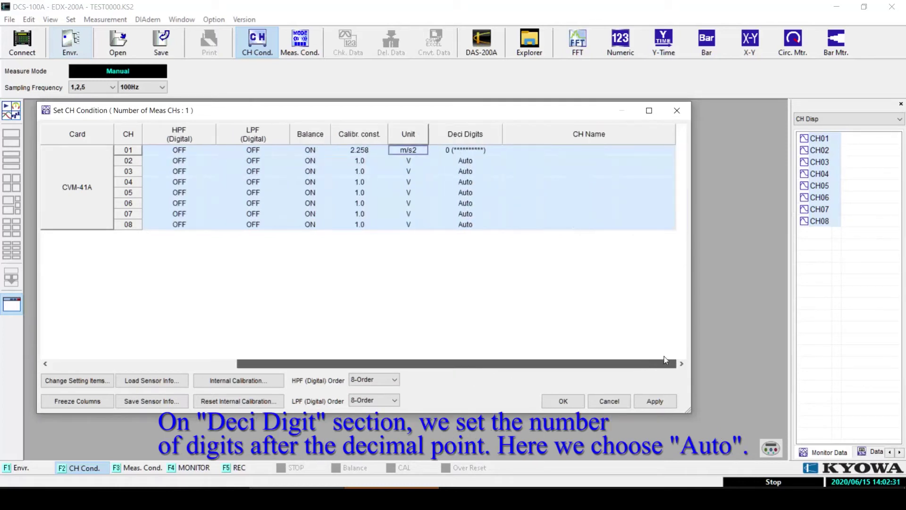
left_click(483, 149)
left_click(497, 150)
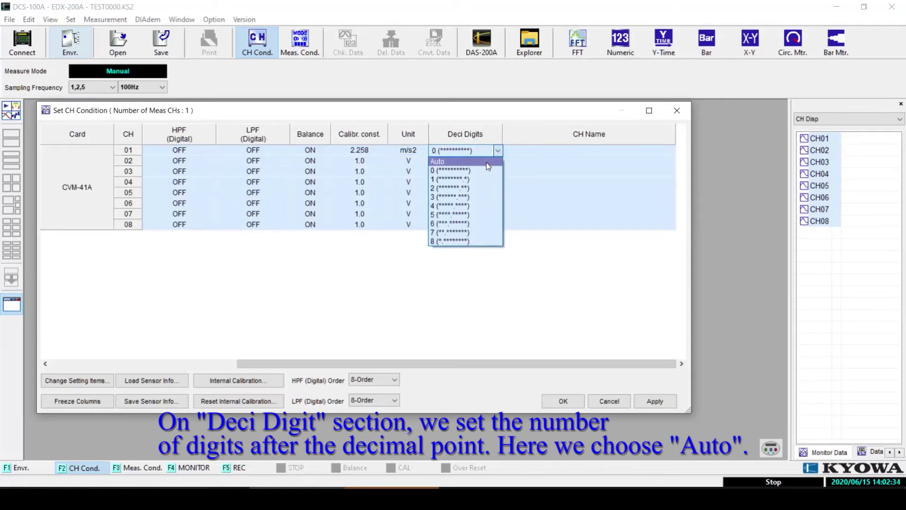
left_click(485, 162)
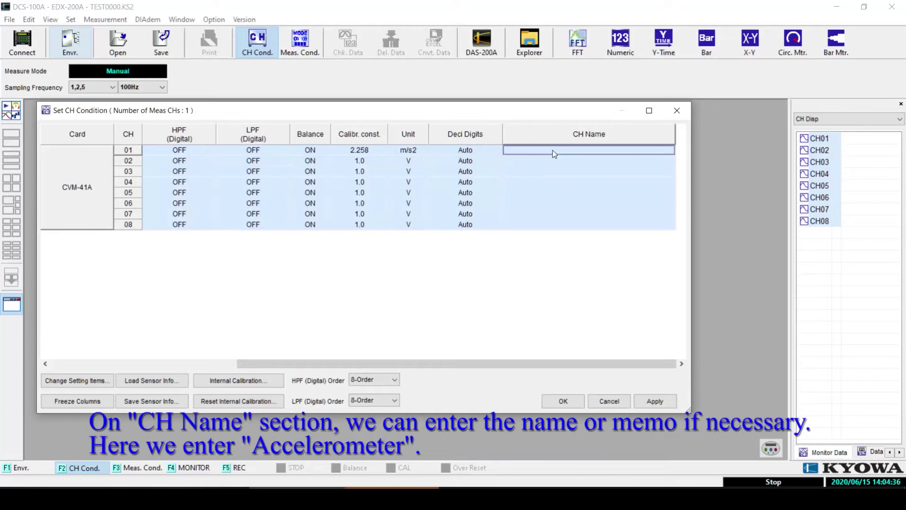
left_click(551, 150)
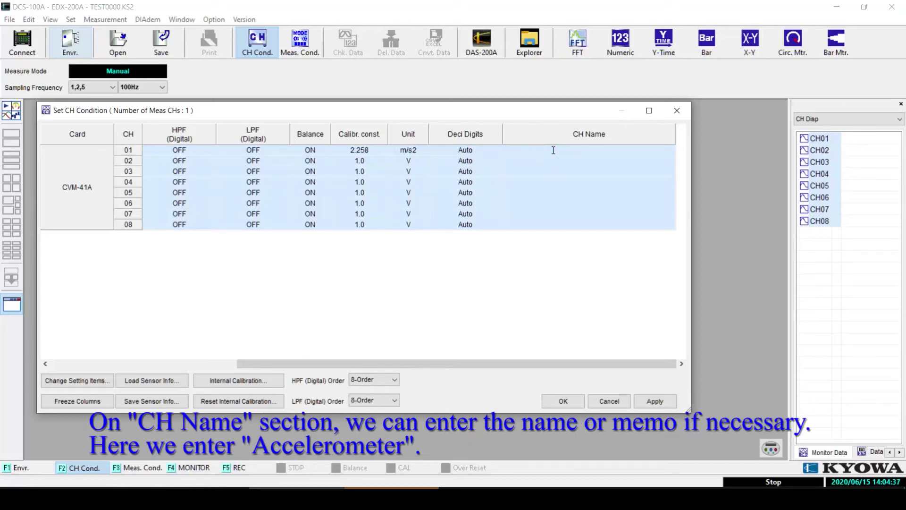
type("Accelerometer")
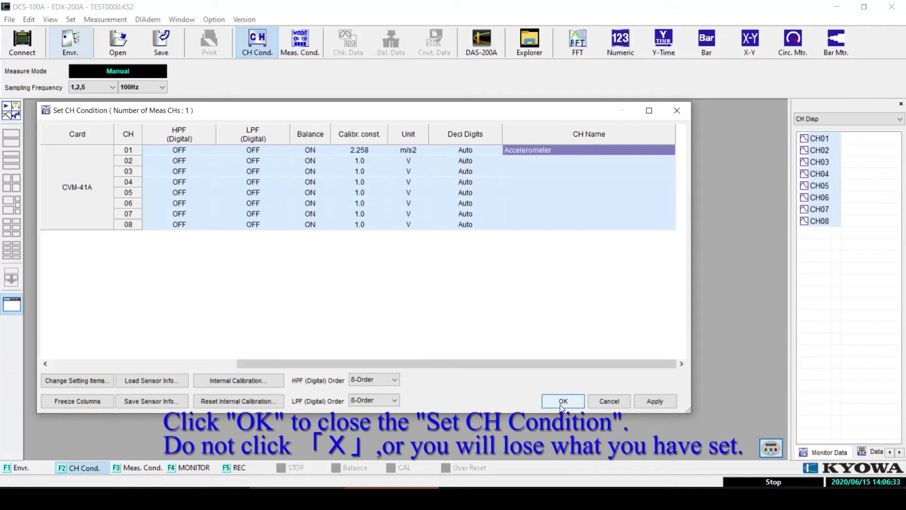
Confirm the channel conditions and set the measure mode to Manual in the measure conditions
left_click(562, 401)
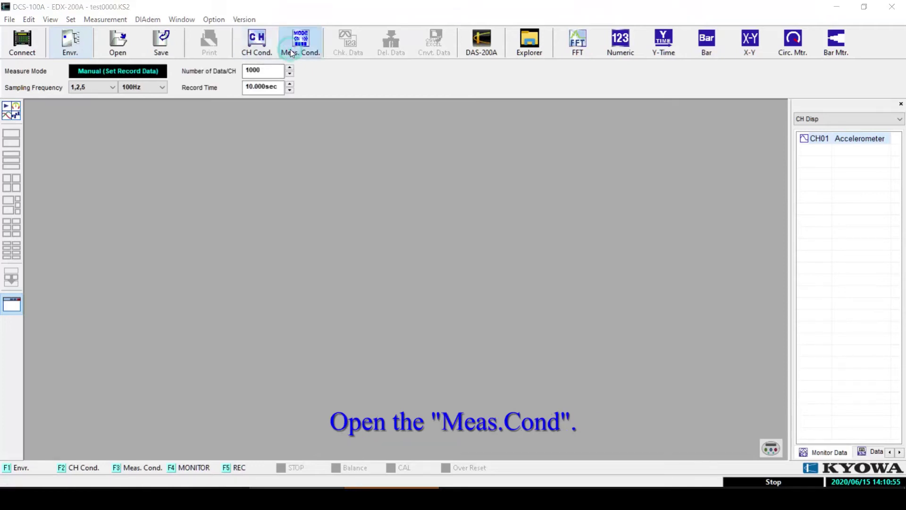
left_click(300, 41)
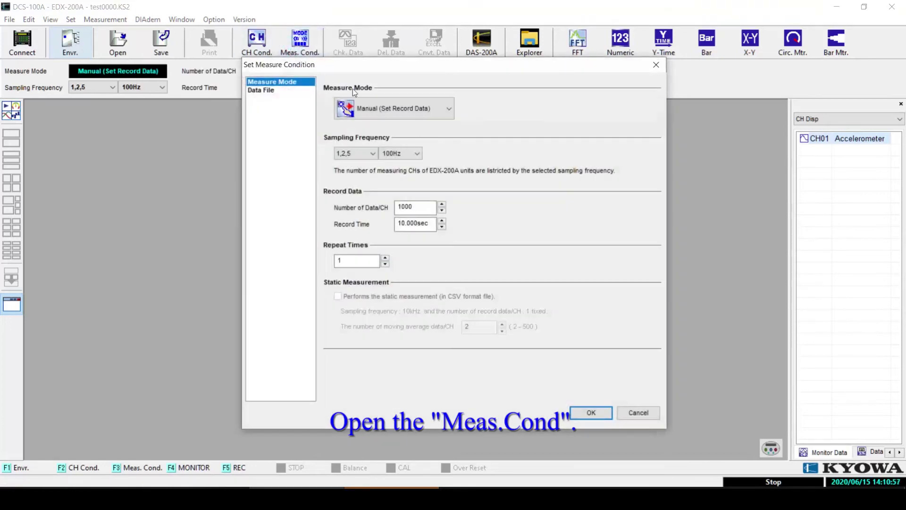
left_click(389, 113)
left_click(386, 131)
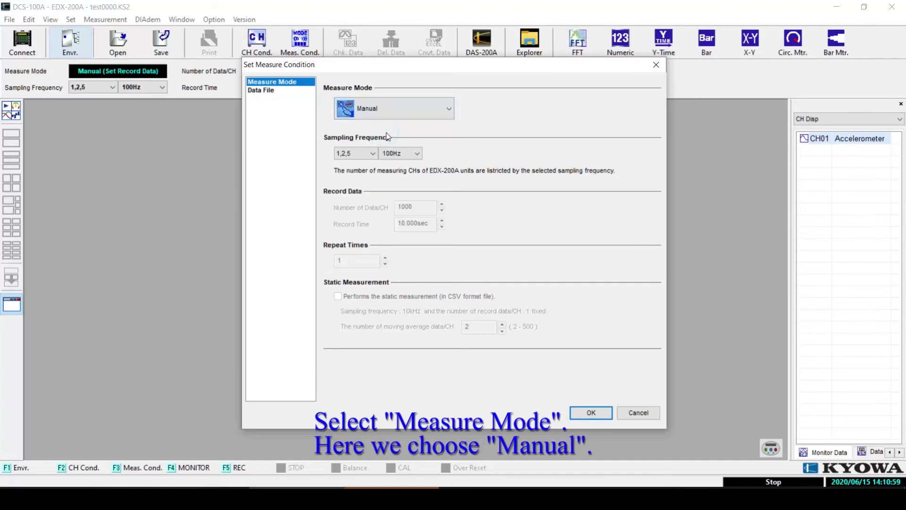
Set the sampling frequency series to 1,2,5 and the sampling frequency to 1kHz
left_click(361, 151)
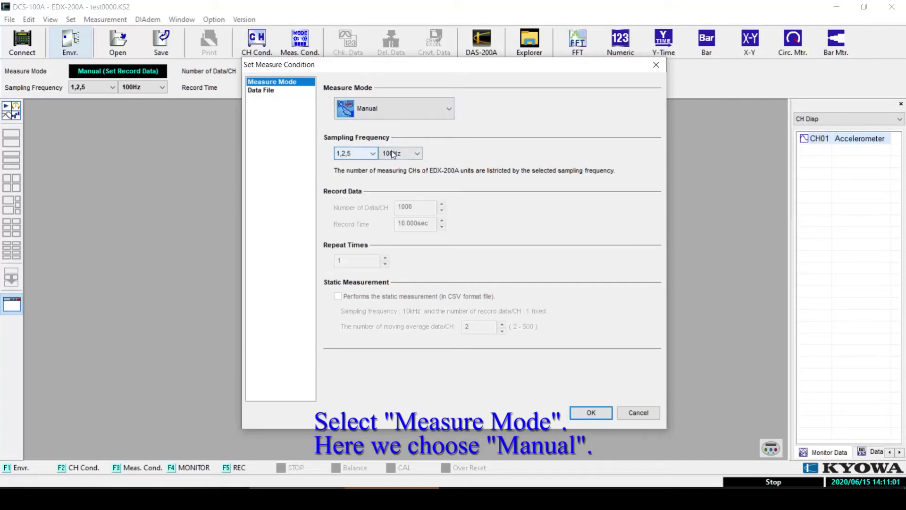
left_click(401, 154)
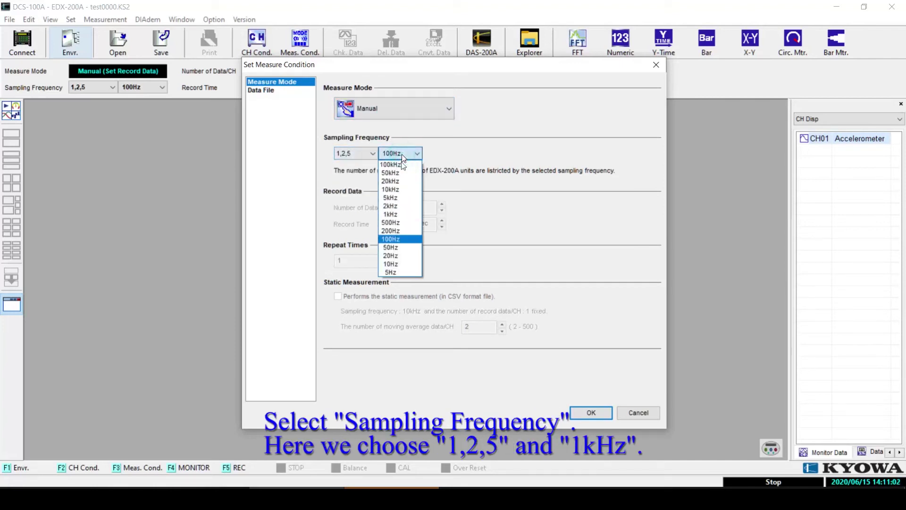
left_click(386, 215)
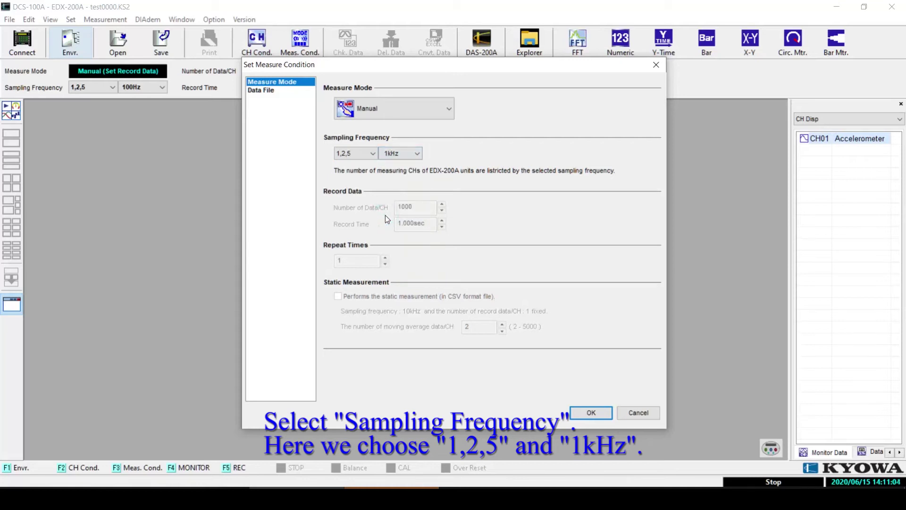
Select the DCS_100A folder in Documents as the save folder for the data file
left_click(269, 94)
left_click(544, 105)
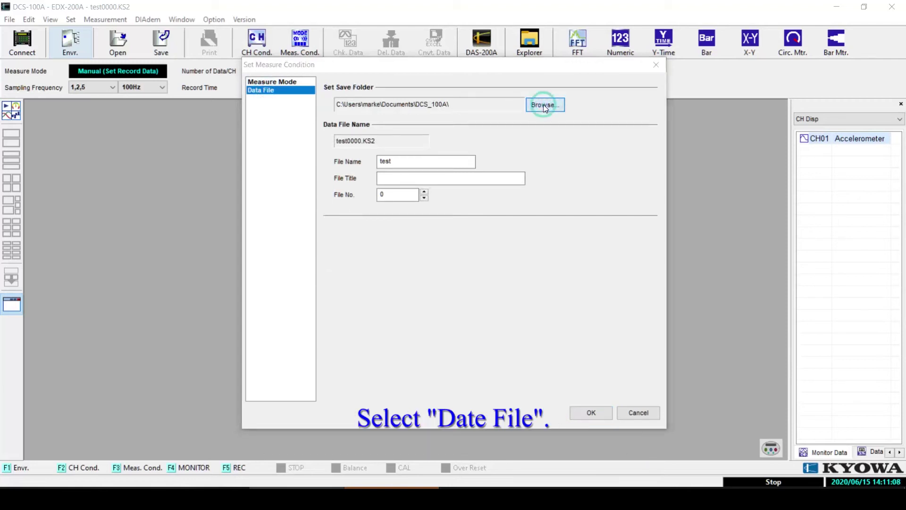
scroll(532, 224, "down", 2)
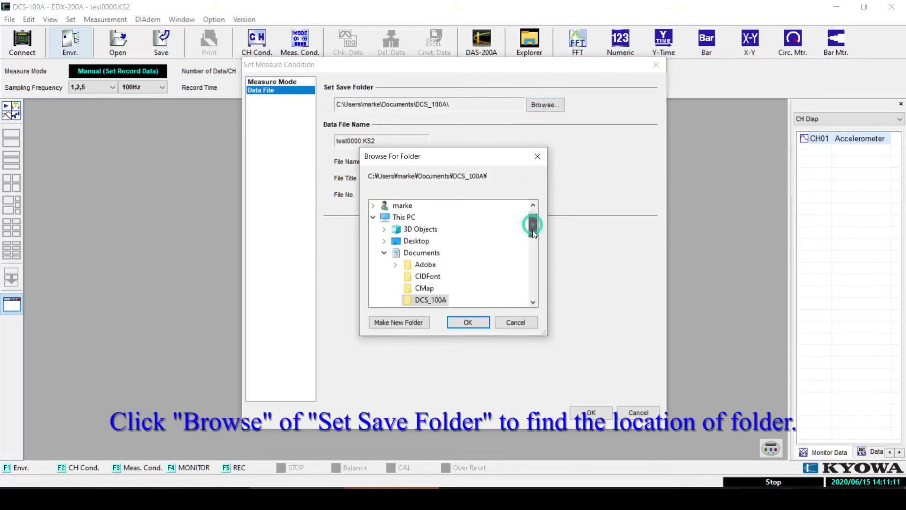
left_click(475, 323)
Set the data file name to "sample", the title to "aaaa" and the file number to 100, and confirm the measure conditions
double_click(397, 162)
type("sample")
left_click(380, 178)
type("aaaa")
key("Tab")
type("100")
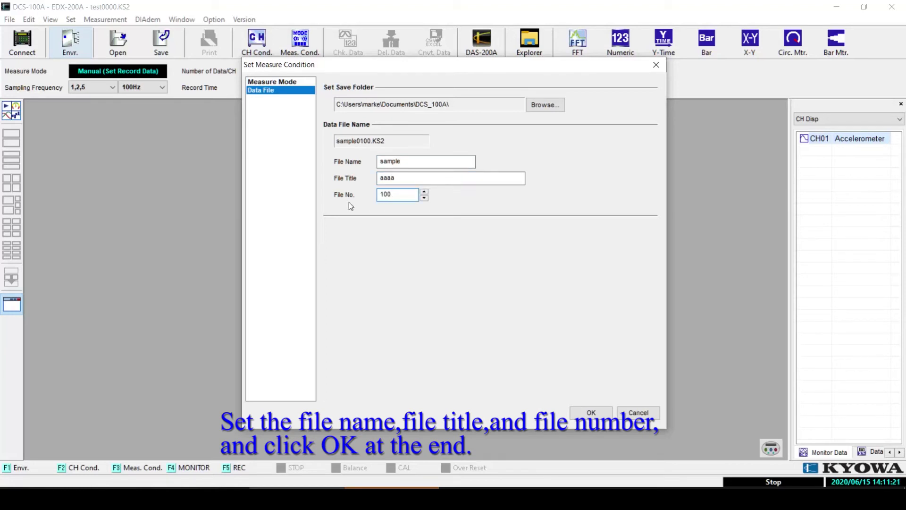
left_click(591, 412)
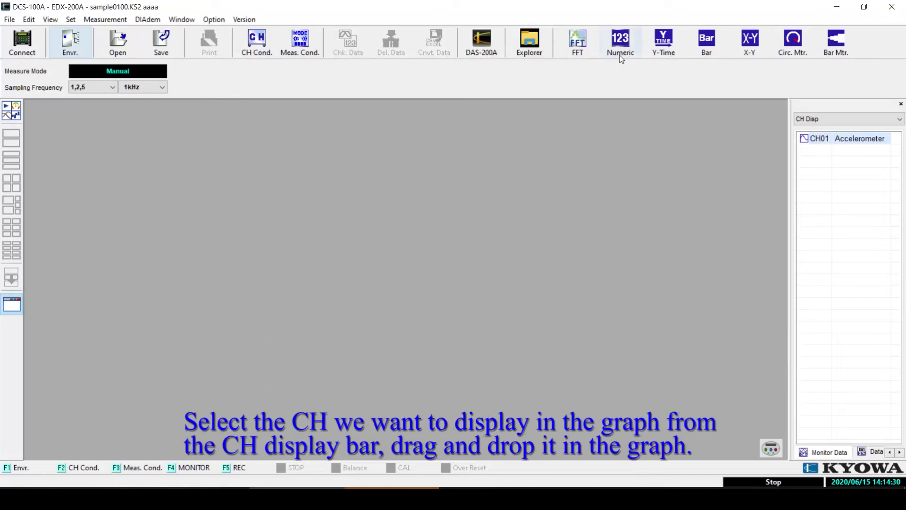
Add a numeric window for all channels and a Y-Time graph window
left_click(621, 43)
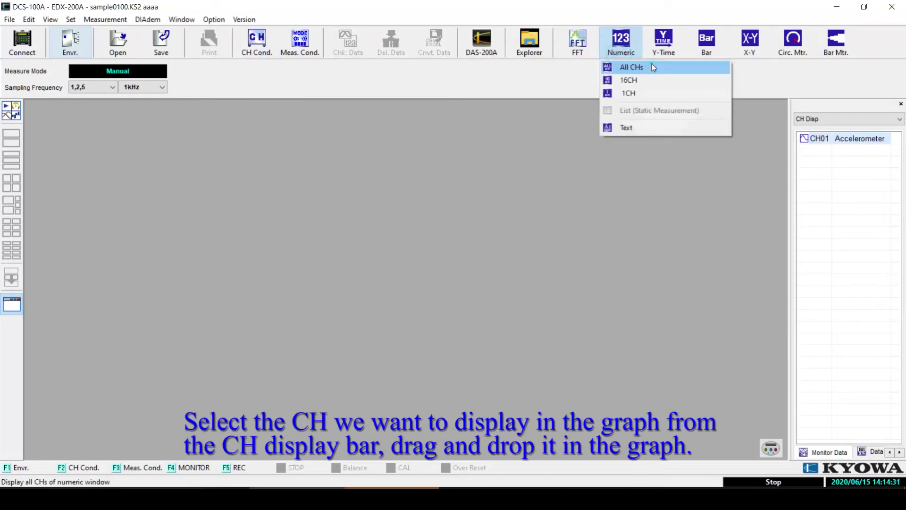
left_click(654, 66)
left_click(664, 42)
left_click(665, 70)
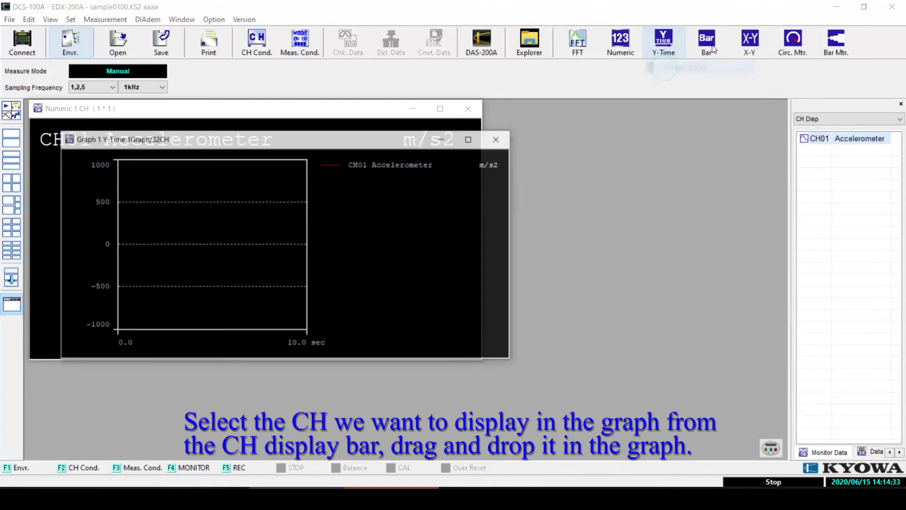
Add a bar graph, an X-Y graph, a circle meter and a bar meter window
left_click(707, 41)
left_click(712, 68)
left_click(741, 47)
left_click(743, 66)
left_click(779, 53)
left_click(851, 40)
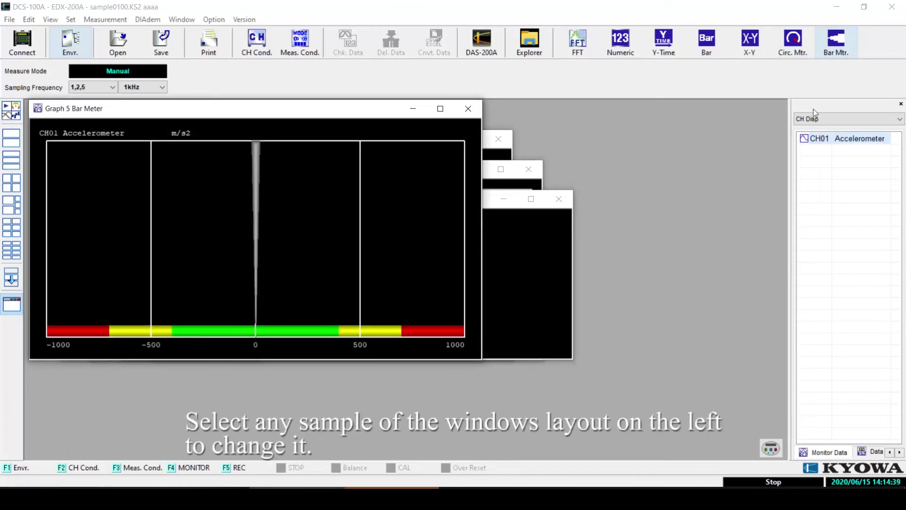
Arrange the six graph windows in two columns of three and start the monitor measurement
left_click(13, 222)
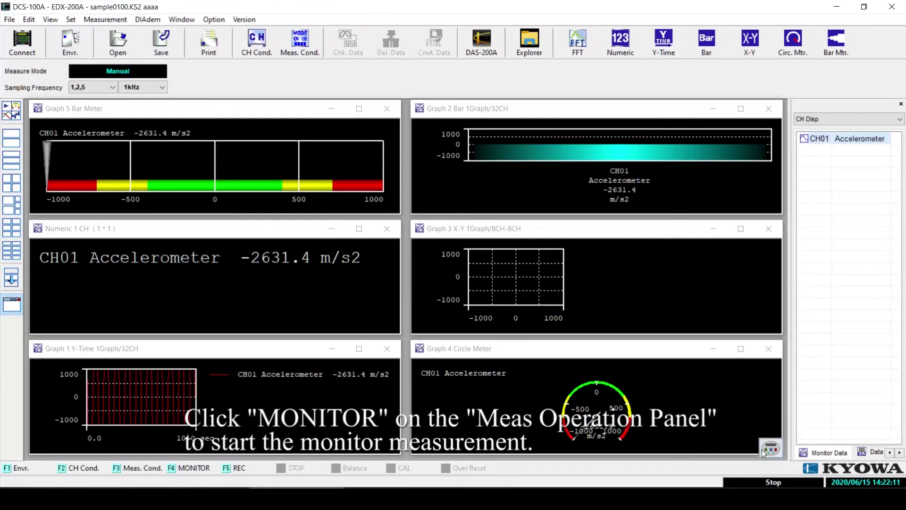
left_click(765, 450)
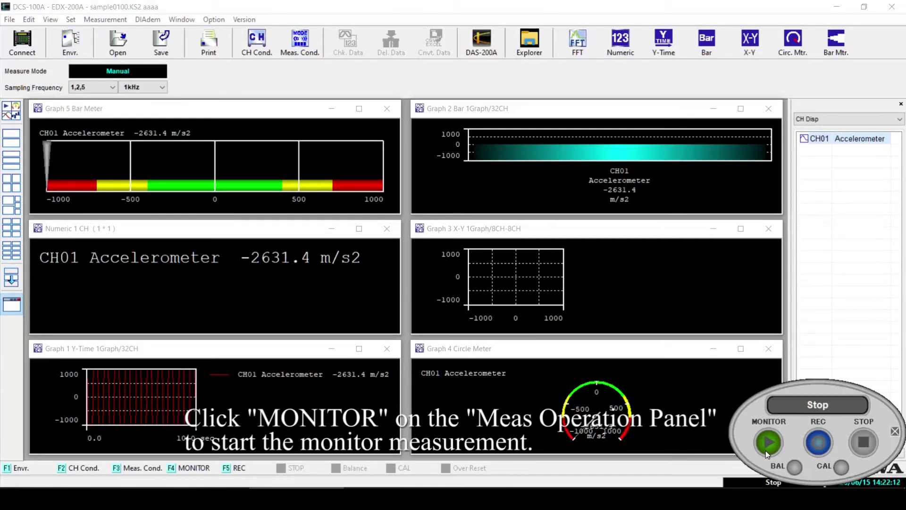
left_click(767, 442)
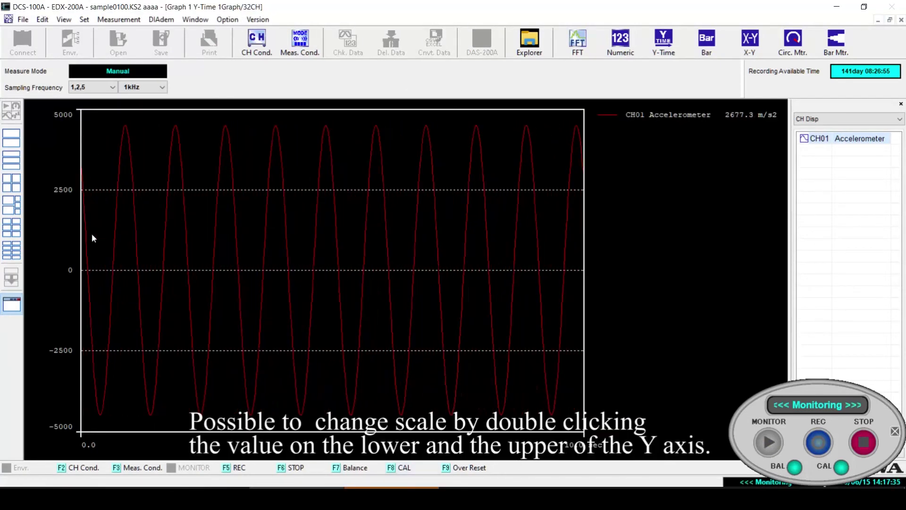
Set the Y axis of the Y-Time graph to an upper limit of 10000 and a lower limit of -10000
double_click(66, 117)
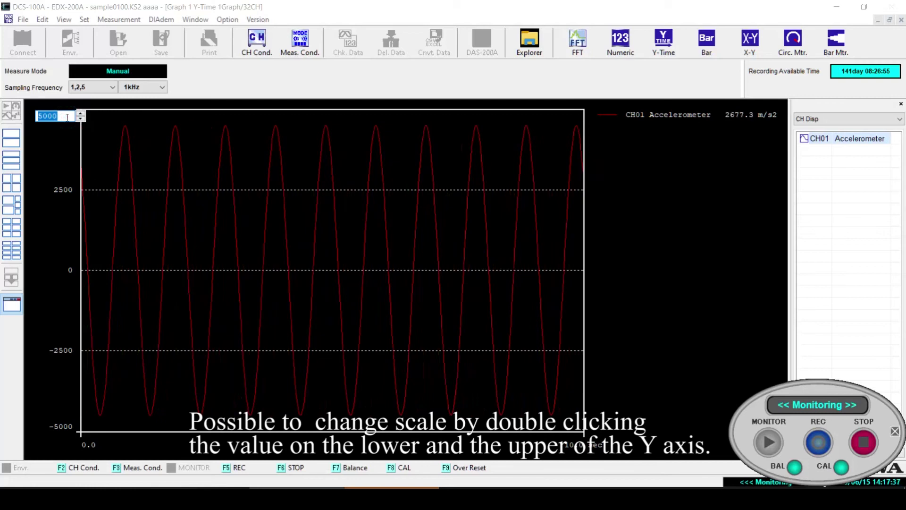
type("100")
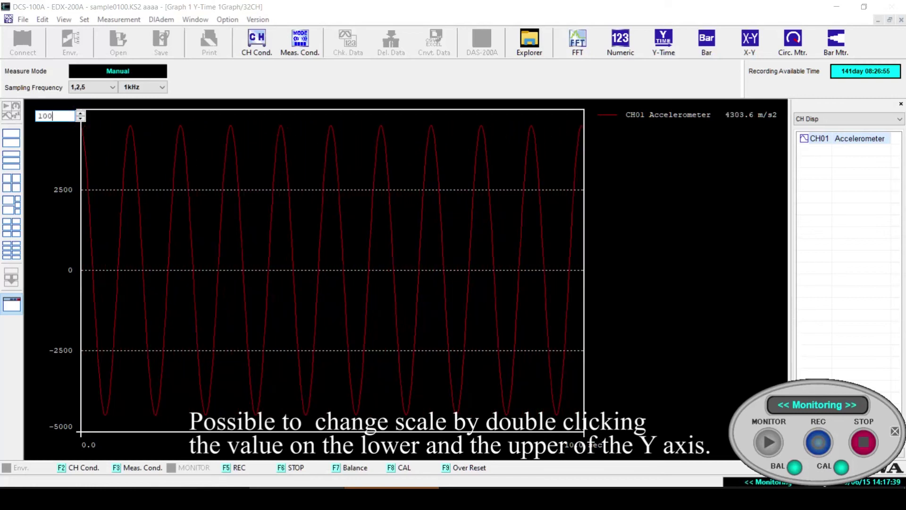
type("00")
key("Return")
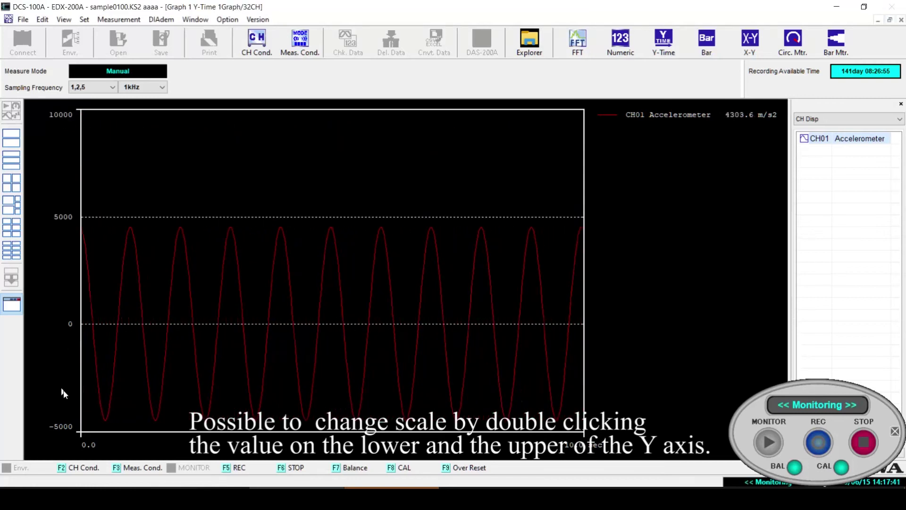
double_click(66, 427)
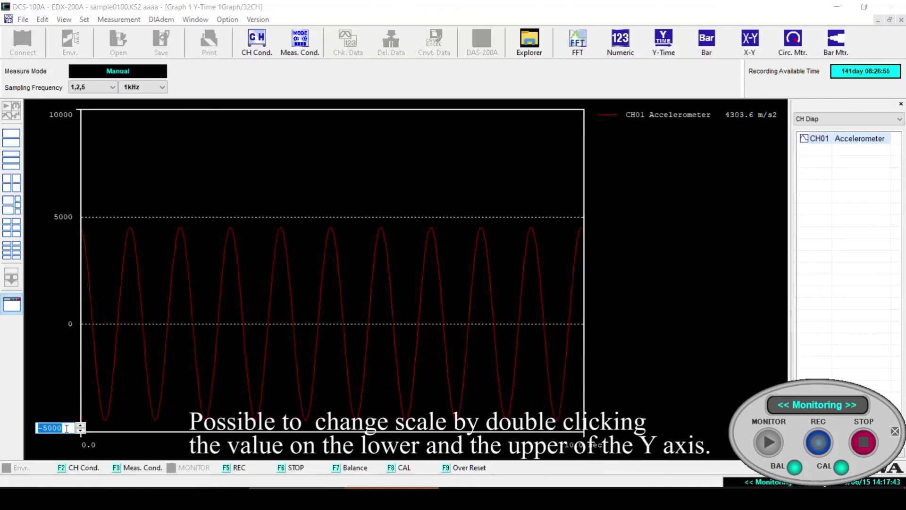
type("-10000")
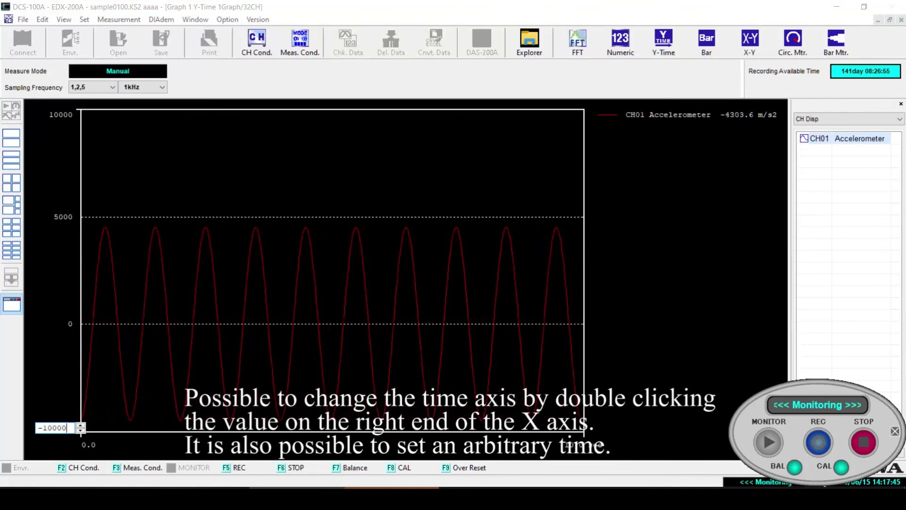
key("Return")
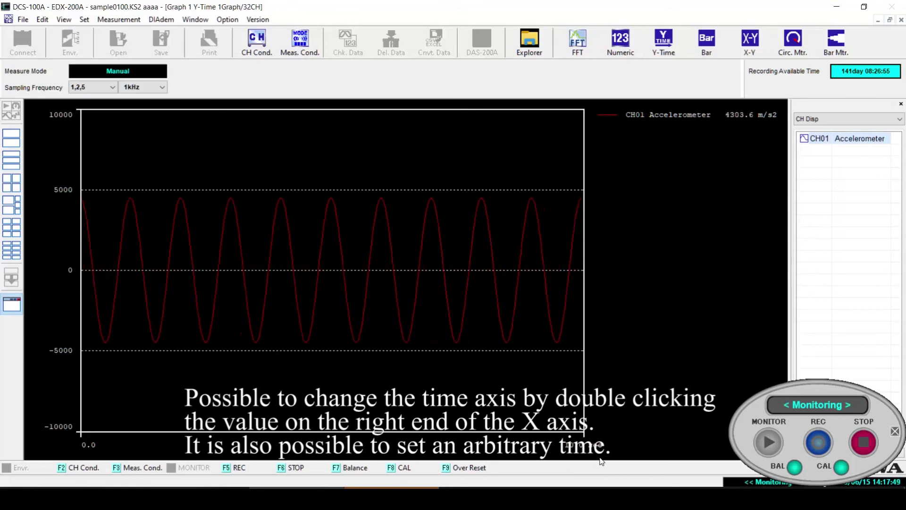
Set the end of the Y-Time graph's time axis to 5 sec
double_click(571, 446)
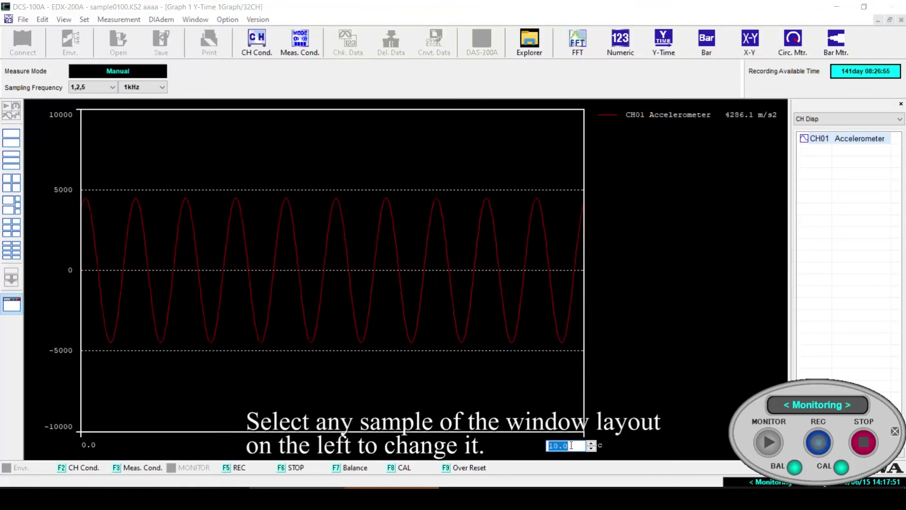
type("5")
key("Return")
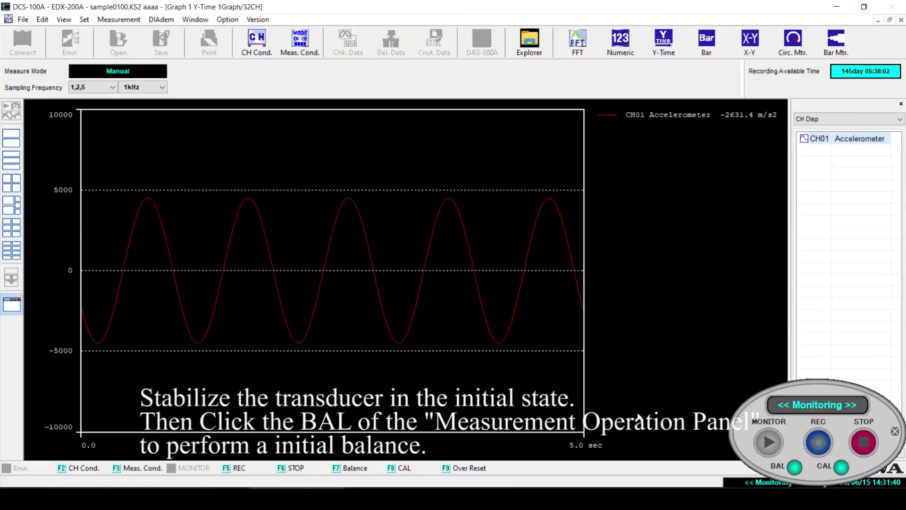
Perform the initial balance on the measuring channel and close the balance result
left_click(791, 469)
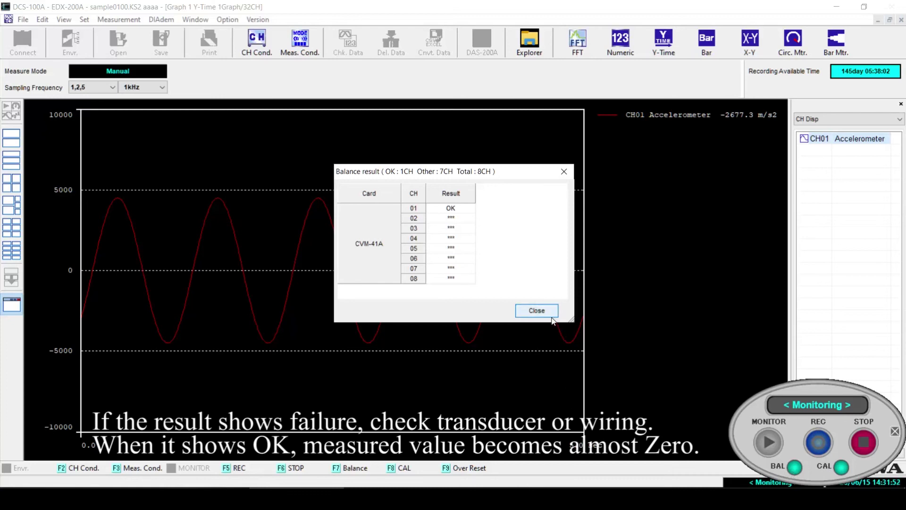
left_click(551, 317)
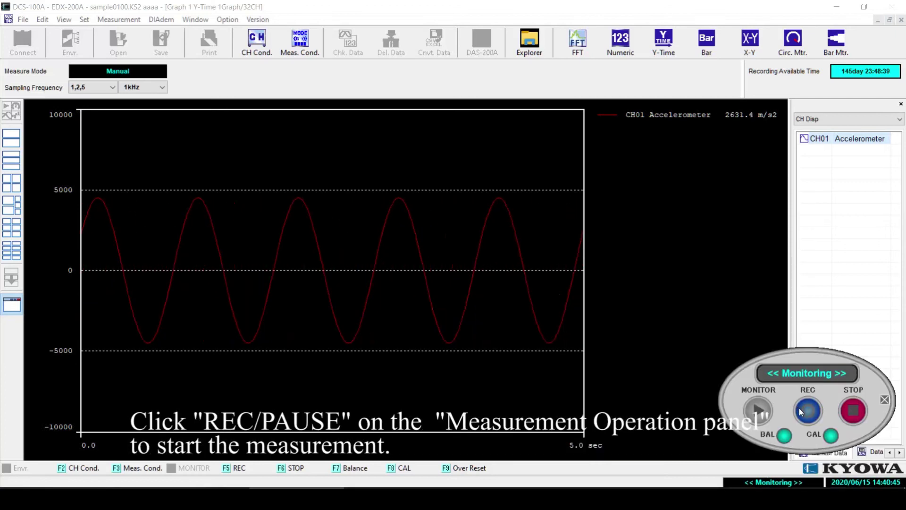
Record the accelerometer measurement, and stop both the recording and the monitoring
left_click(799, 408)
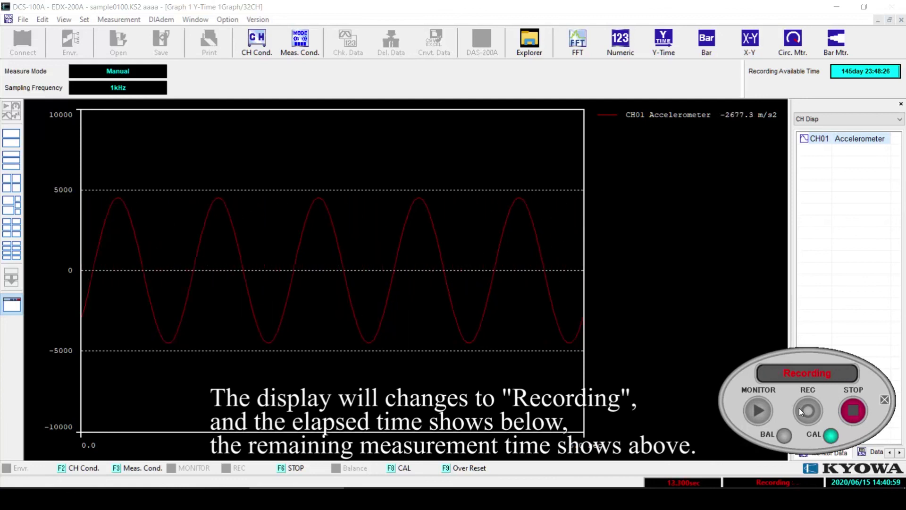
left_click(853, 411)
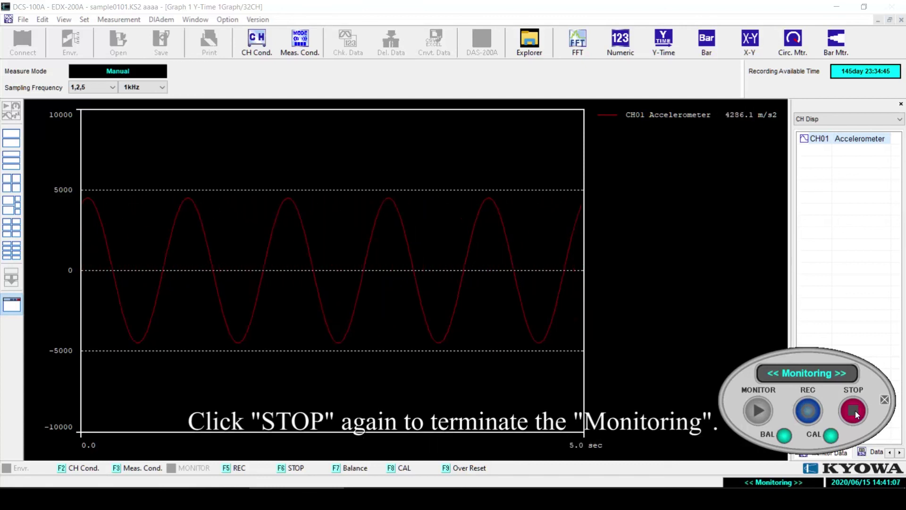
left_click(854, 410)
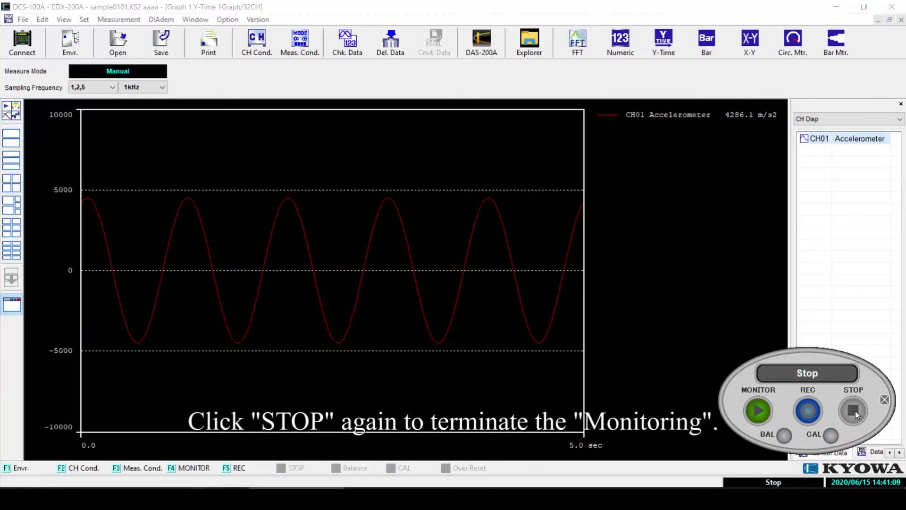